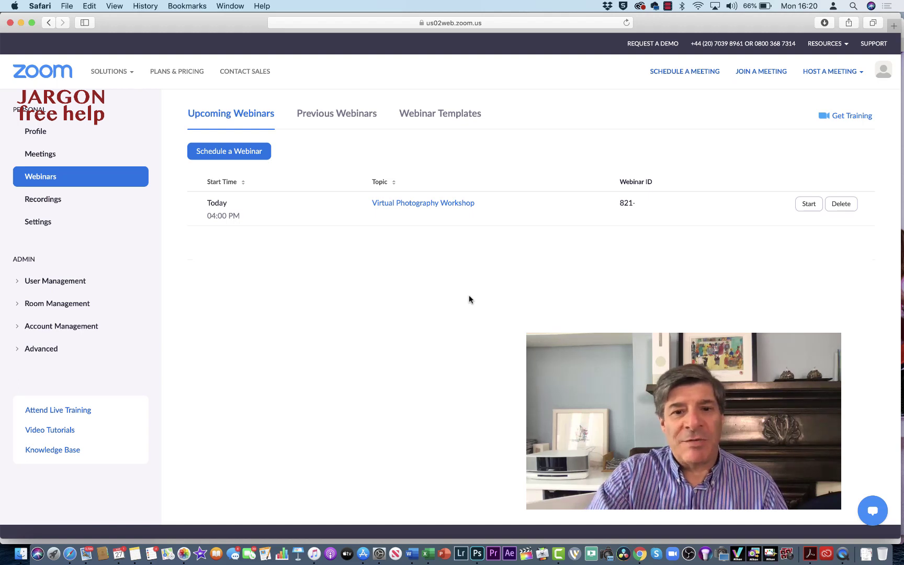
Open the Virtual Photography Workshop webinar's panelist invitations and enter the first panelist's name and e-mail address.
left_click(431, 205)
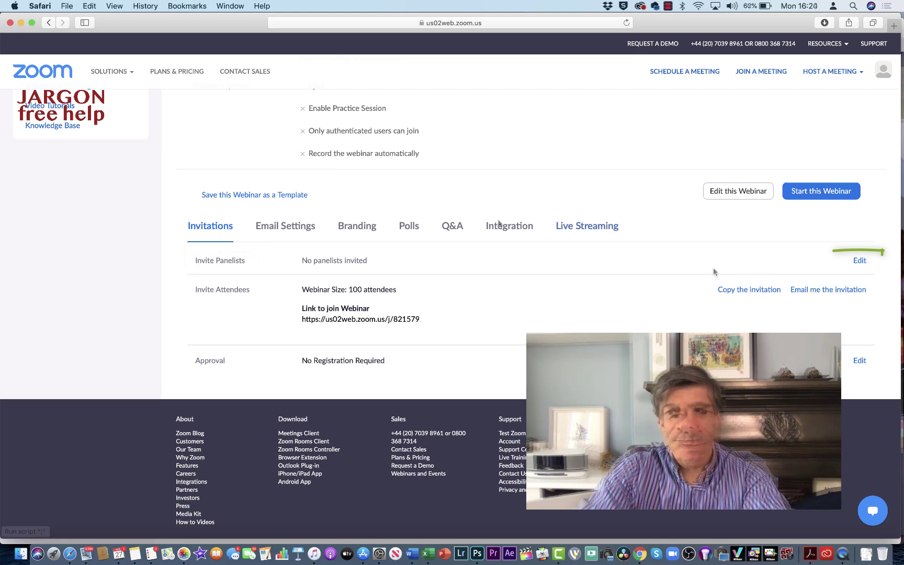
left_click(858, 261)
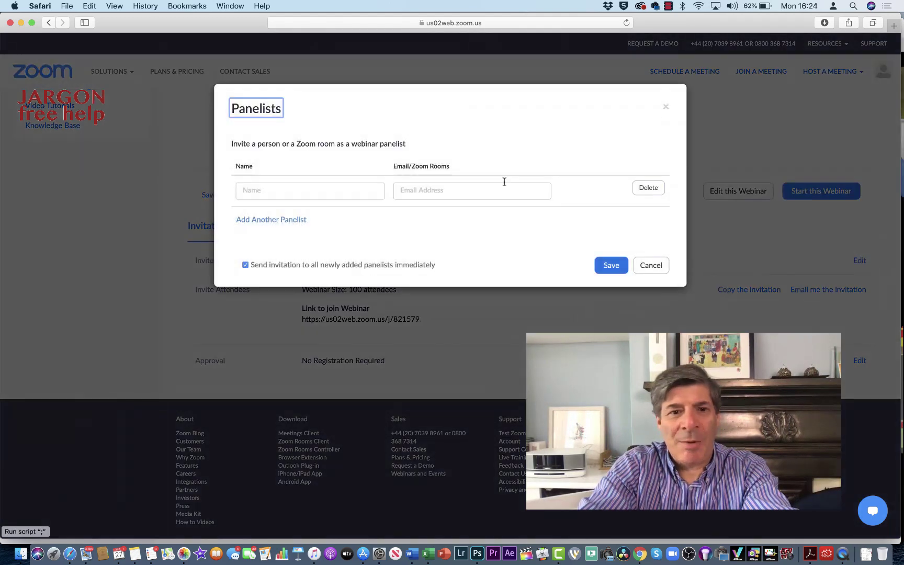
left_click(345, 194)
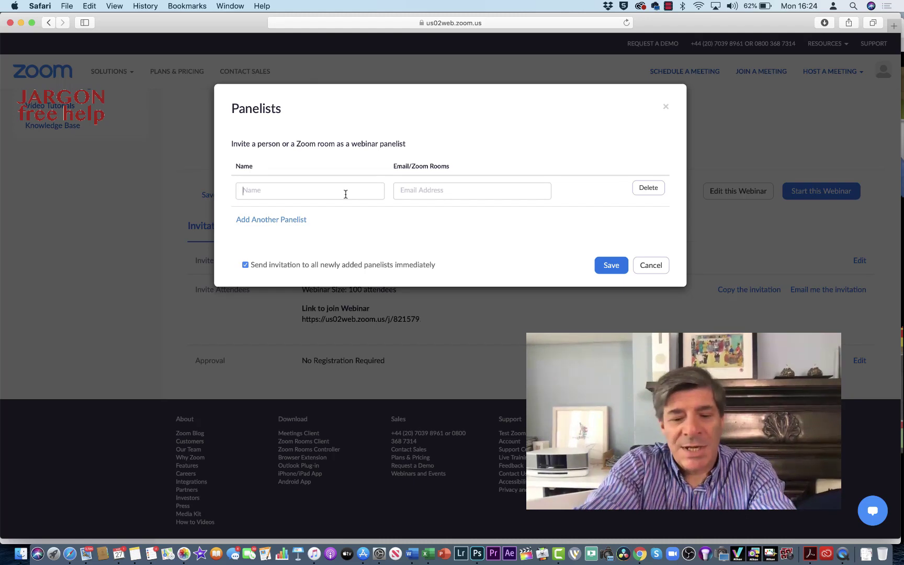
type("Buzz")
key("Tab")
type("bu")
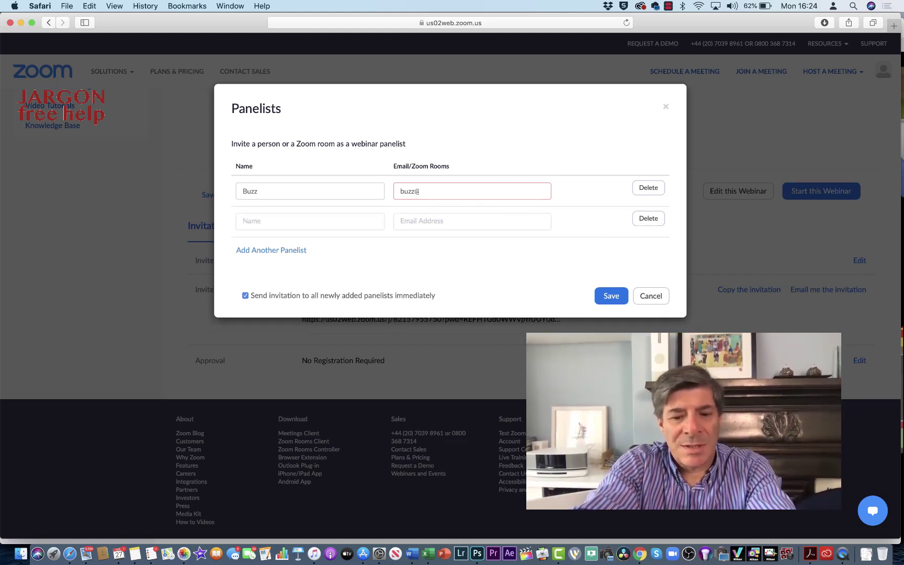
Fill in the second panelist's name and e-mail address in the next row.
left_click(309, 221)
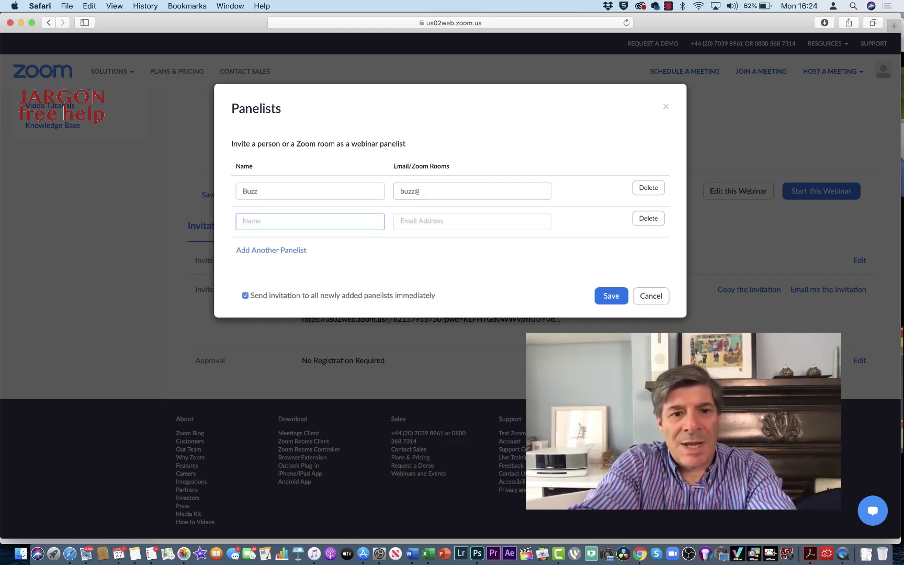
type("Lisa")
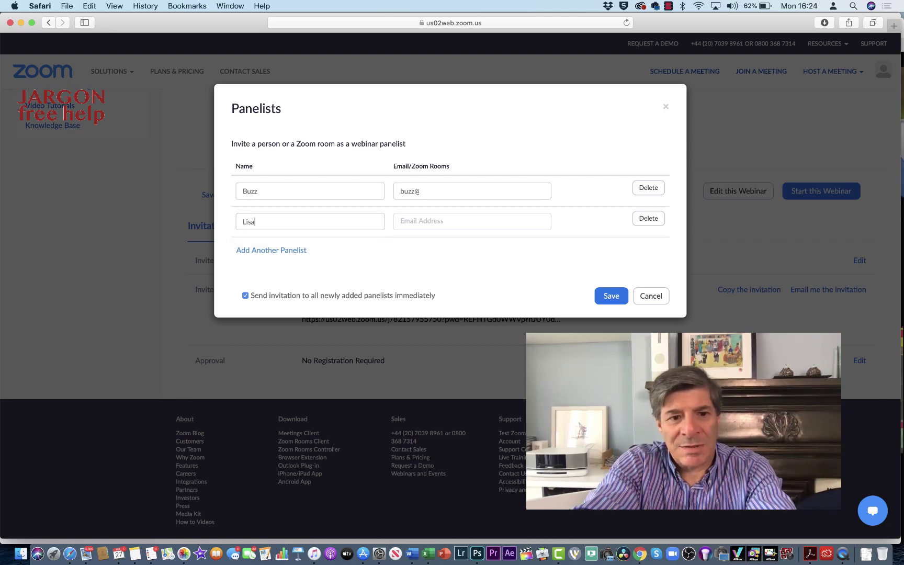
key("Tab")
type("l")
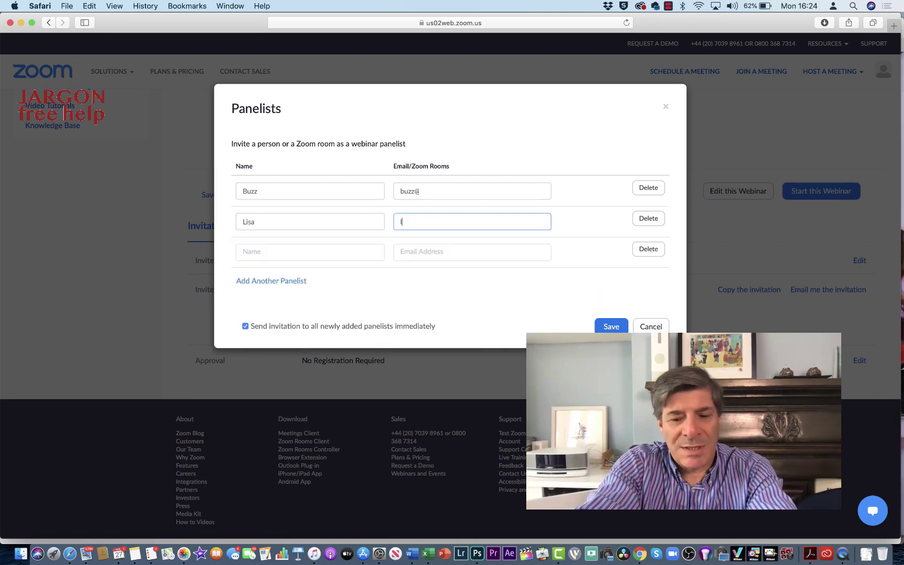
type("isa@p")
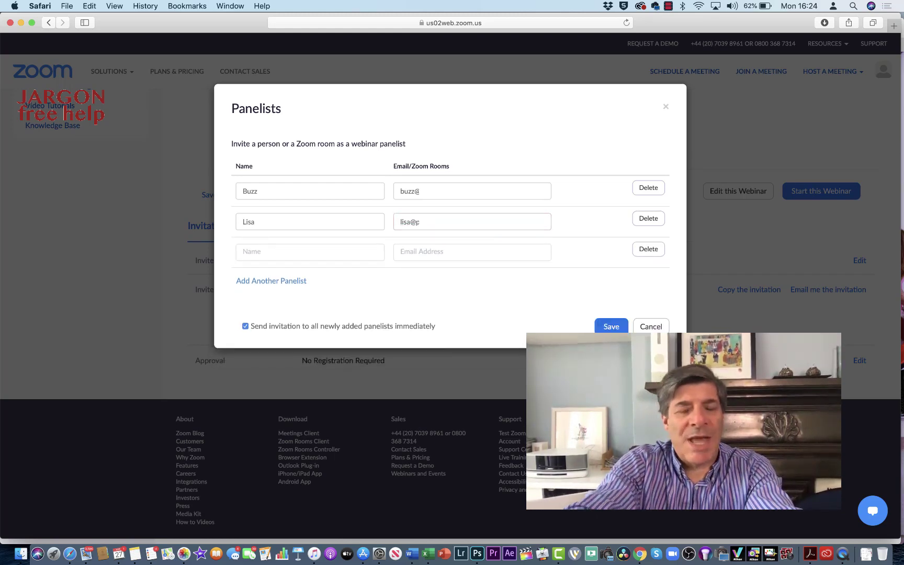
Add two more blank panelist rows and save the list with invitations sent immediately to newly added panelists.
left_click(292, 252)
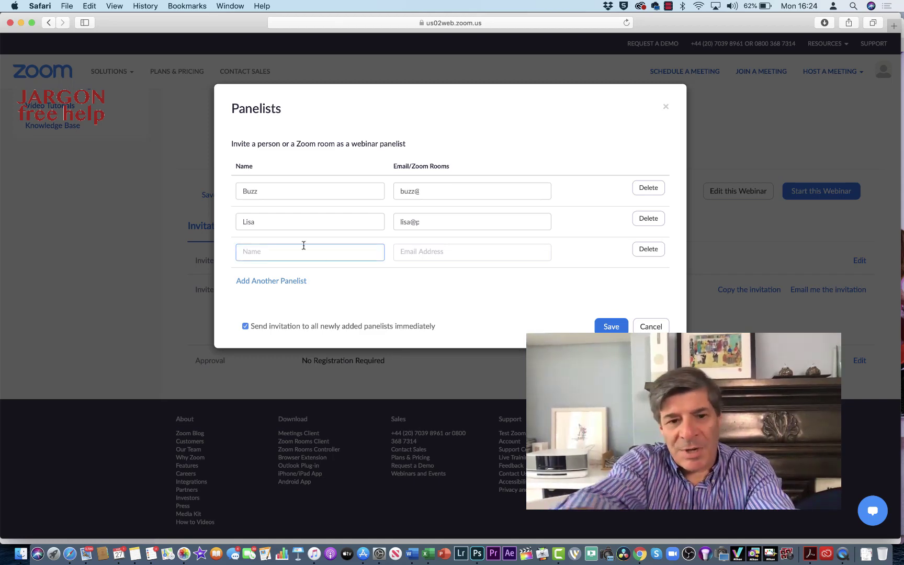
left_click(265, 284)
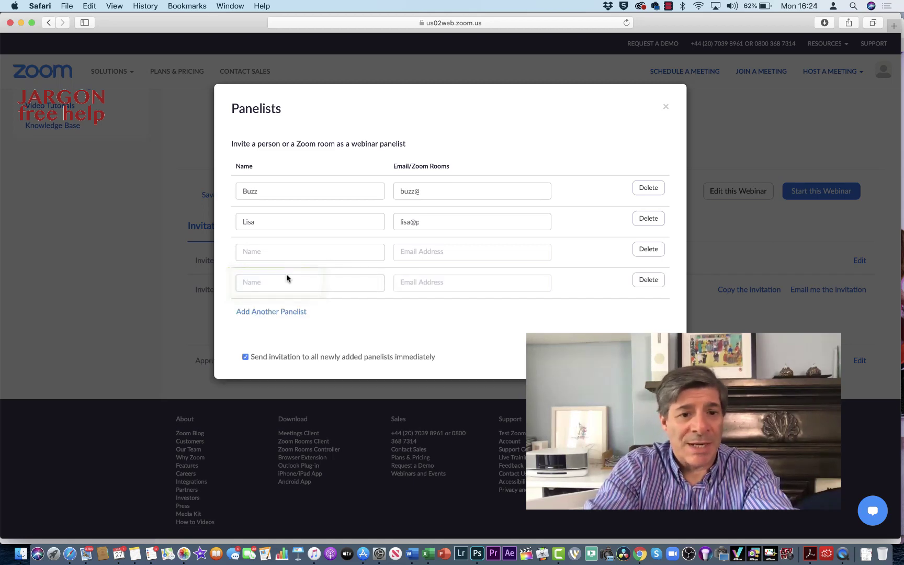
scroll(291, 293, "down", 1)
left_click(282, 280)
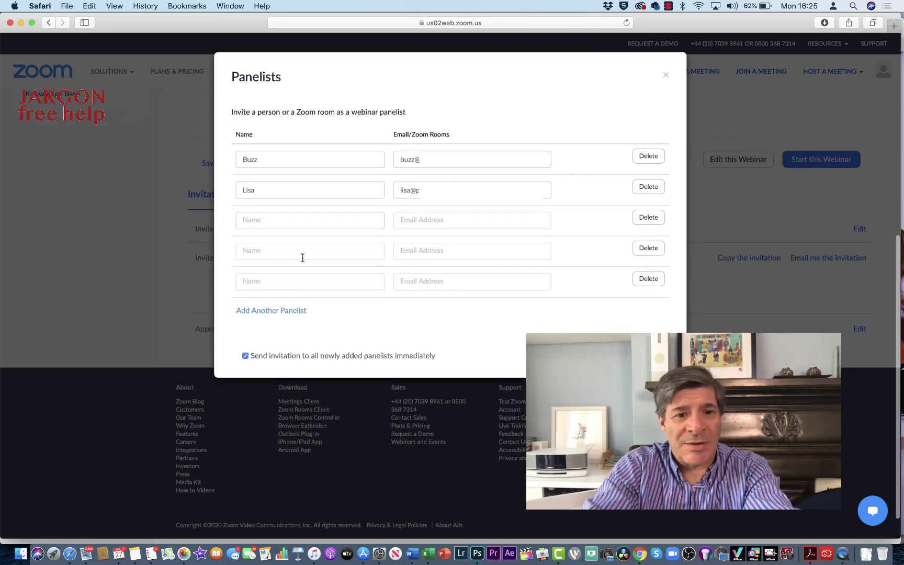
scroll(303, 256, "down", 1)
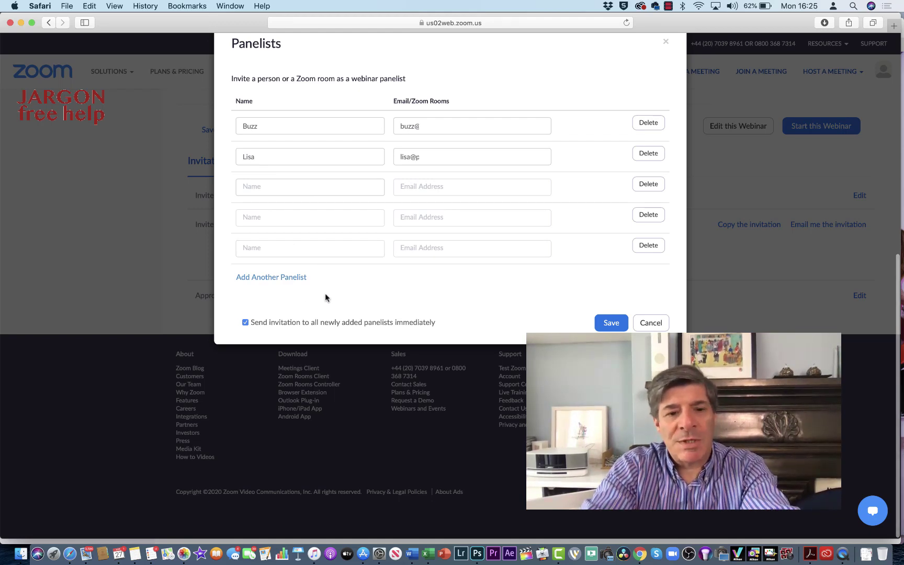
mouse_move(230, 310)
left_mouse_down()
mouse_move(398, 309)
mouse_move(251, 330)
left_mouse_up()
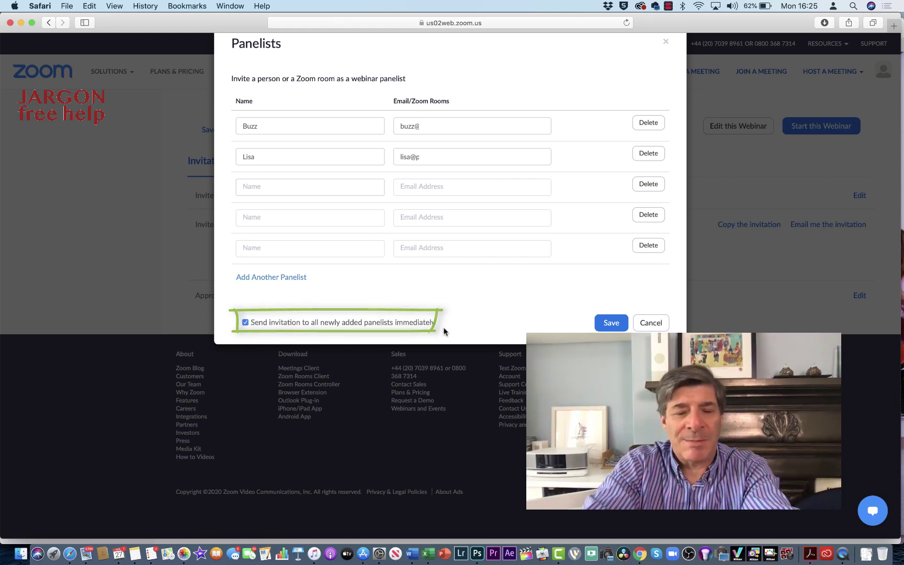
left_click(606, 324)
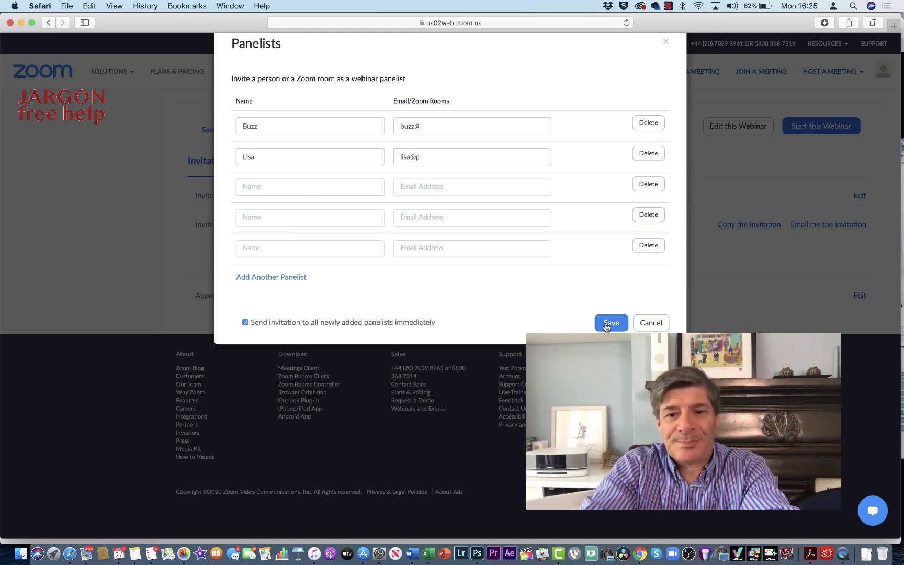
left_click(607, 327)
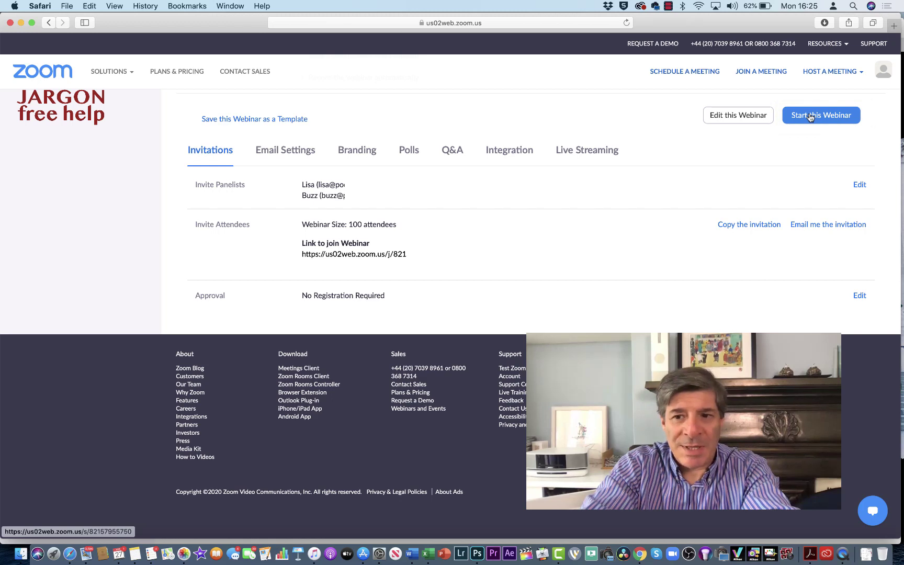
Start the webinar in the Zoom desktop app, join with computer audio and mute the host's microphone.
left_click(810, 116)
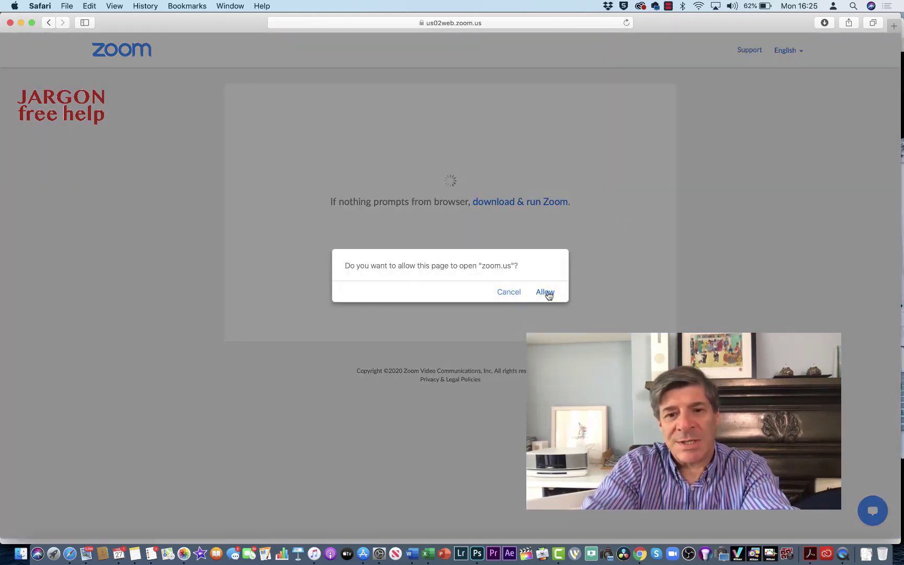
left_click(545, 292)
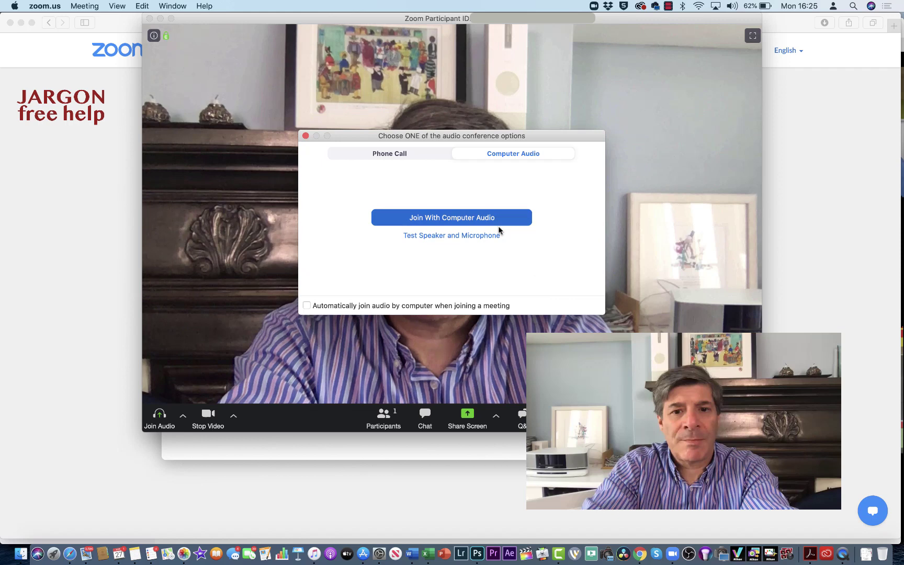
left_click(488, 218)
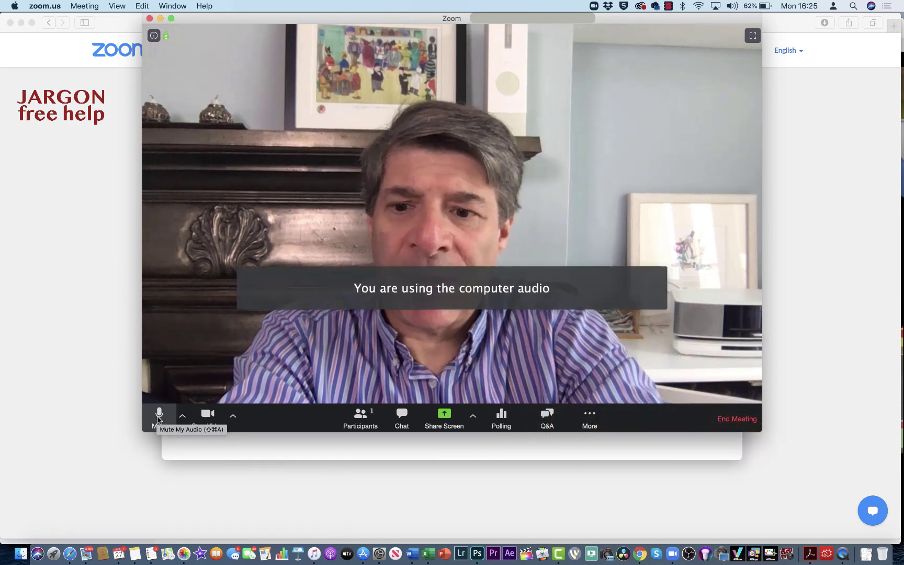
left_click(158, 416)
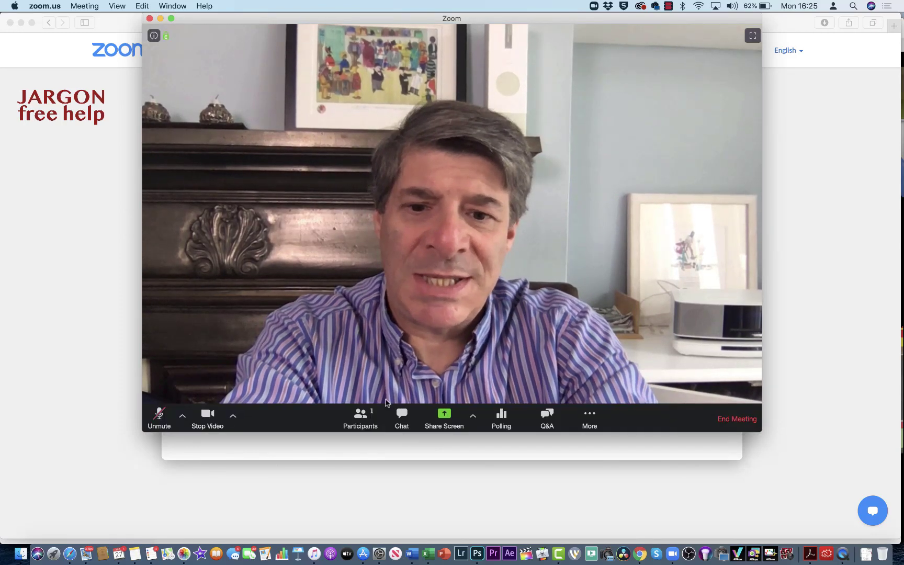
Show the webinar's participants and promote the only attendee to panelist.
left_click(359, 417)
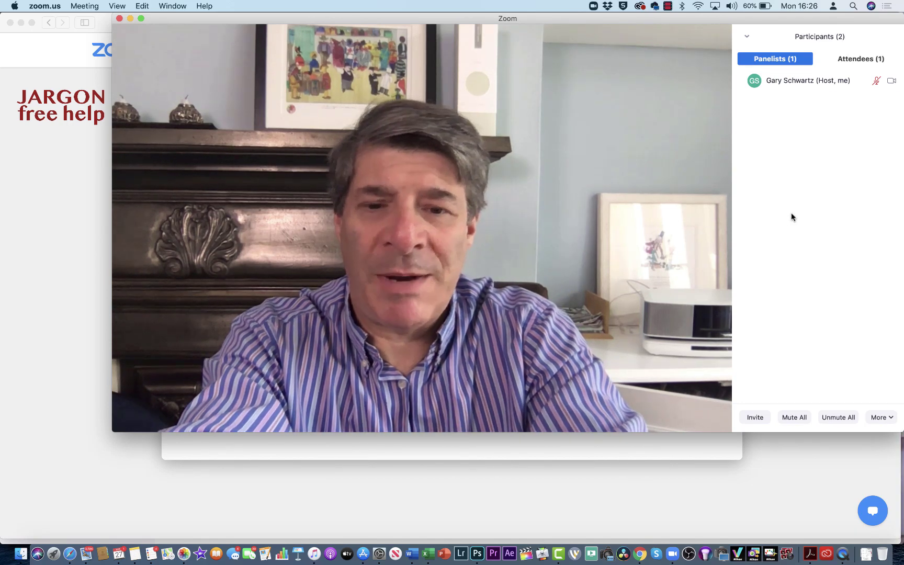
mouse_move(869, 79)
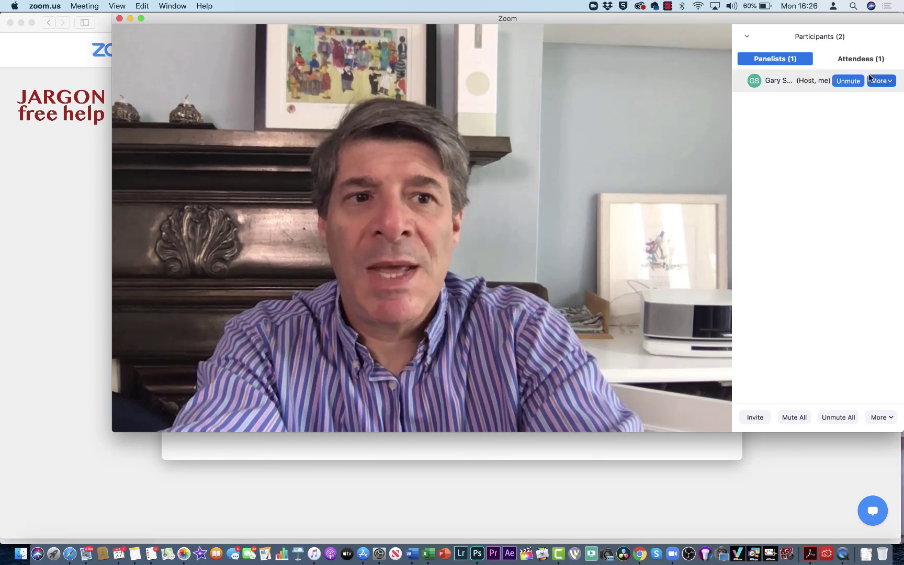
left_click(860, 60)
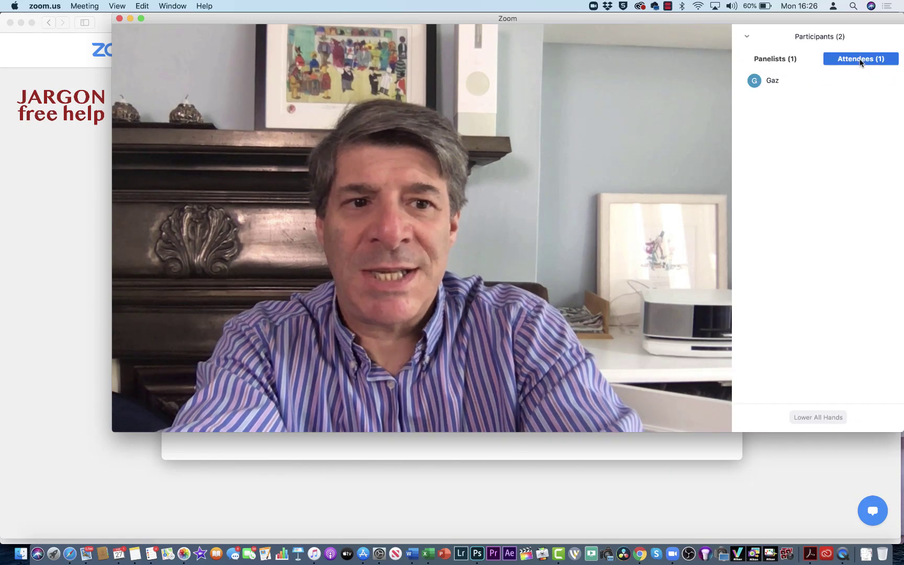
mouse_move(768, 80)
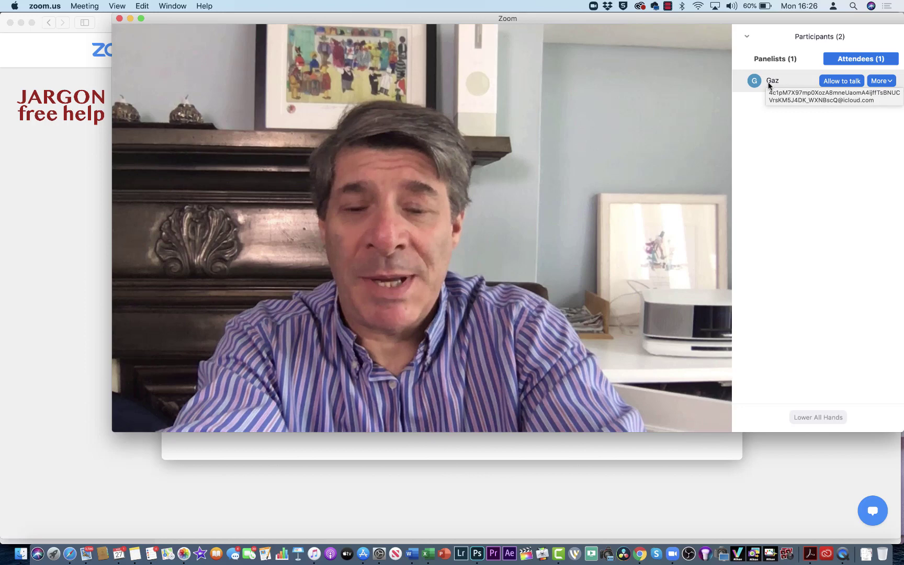
left_click(890, 81)
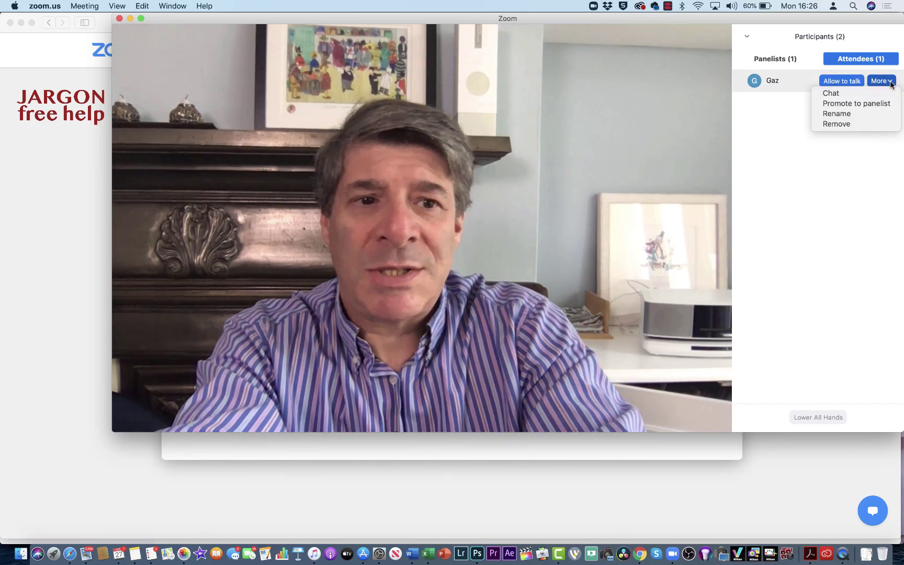
left_click(795, 80)
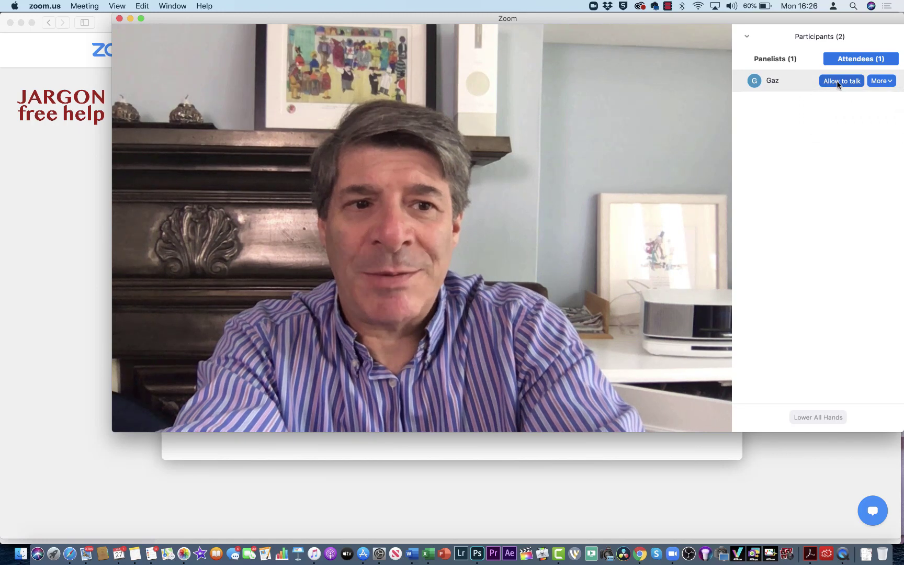
left_click(889, 81)
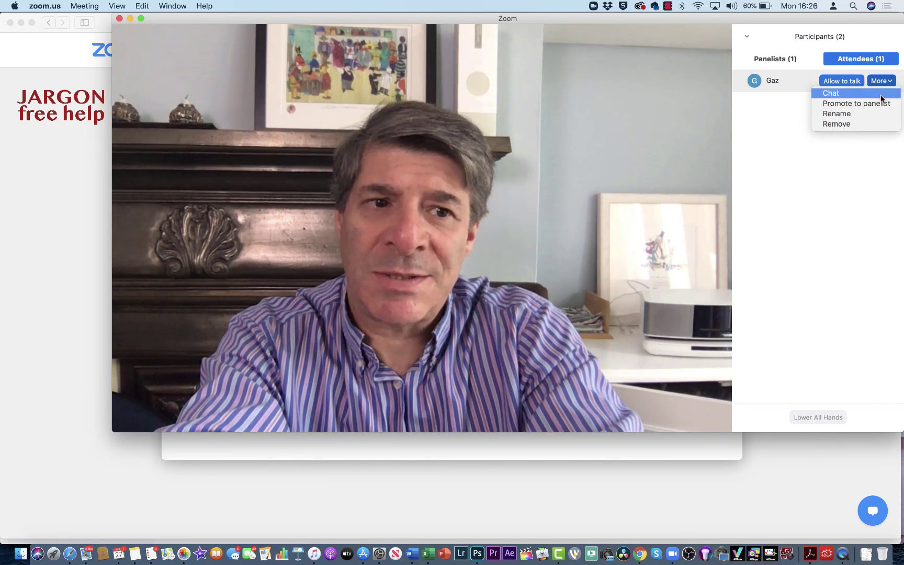
left_click(878, 103)
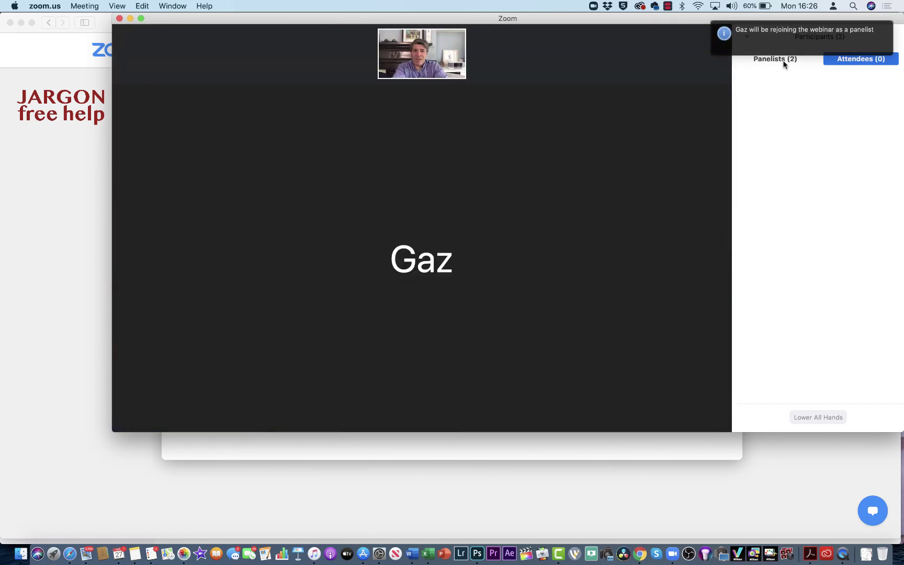
Change the promoted panelist's role back to attendee from the list of panelists.
left_click(784, 64)
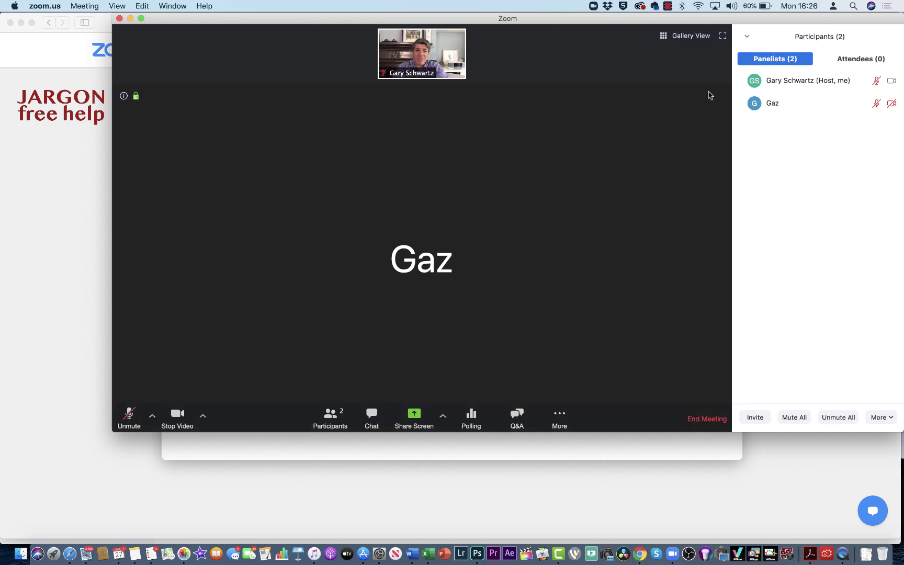
mouse_move(784, 103)
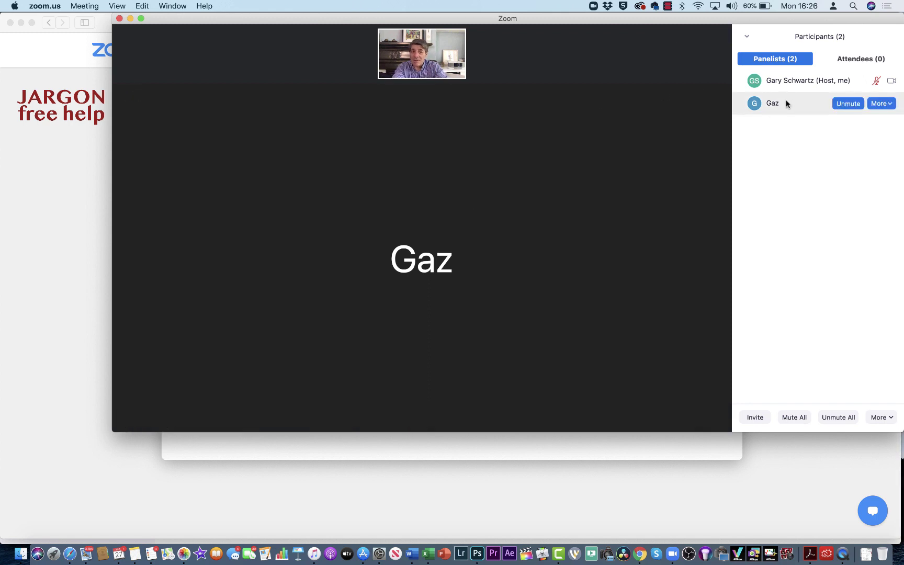
left_click(880, 104)
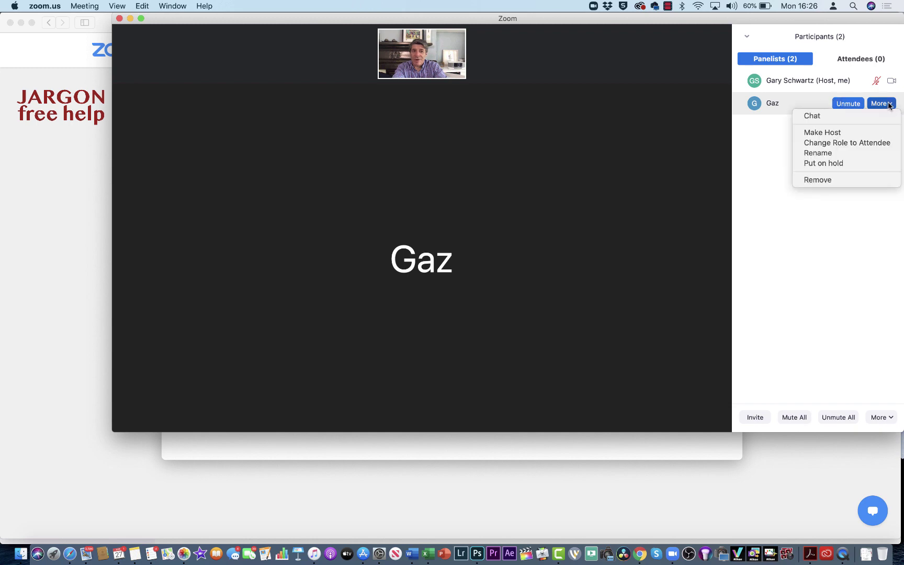
left_click(845, 142)
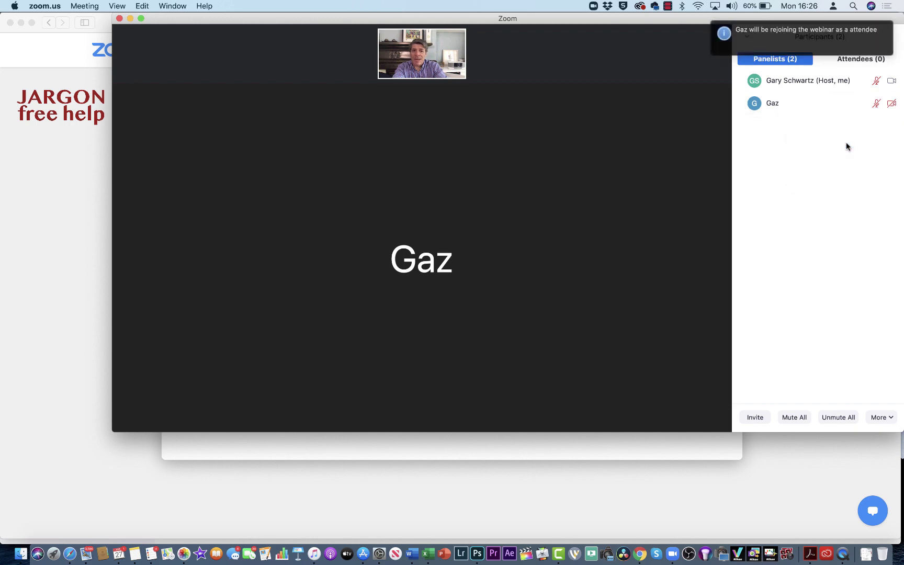